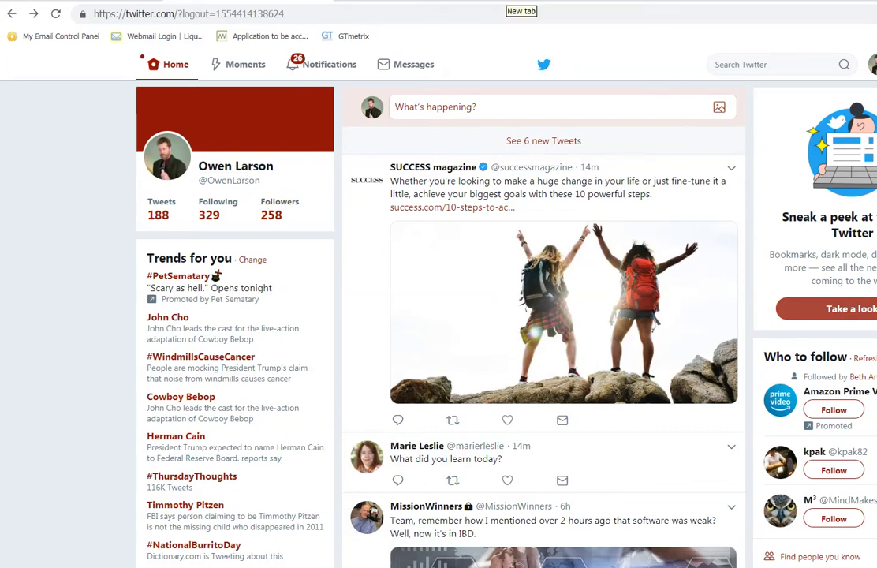
Step: Open TweetDeck at tweetdeck.twitter.com in a new browser tab
click(516, 3)
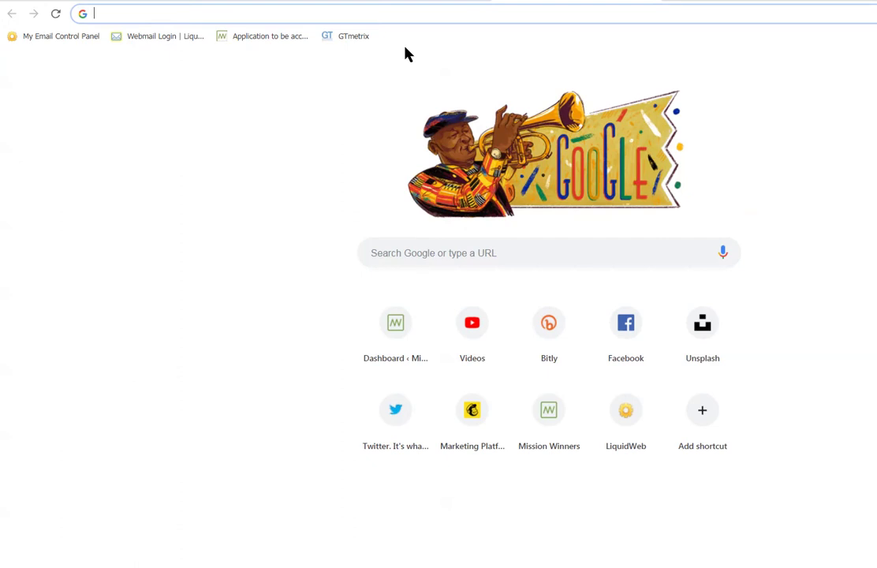
text(tweet)
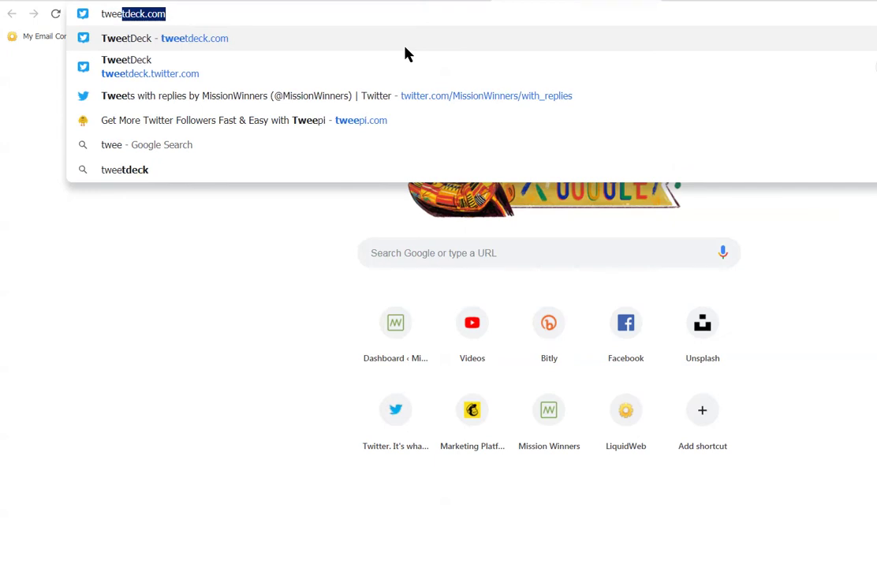
text(deck.twitter.c)
key(Return)
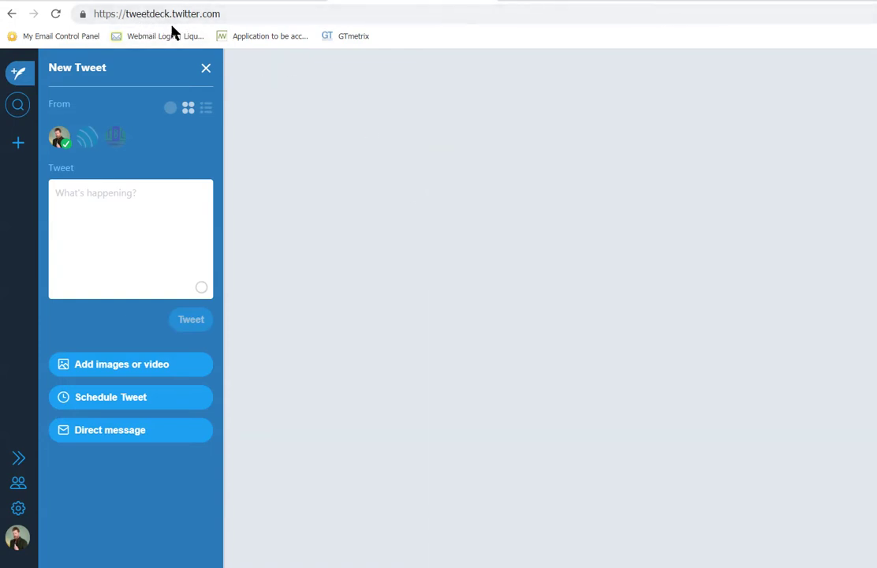
click(16, 146)
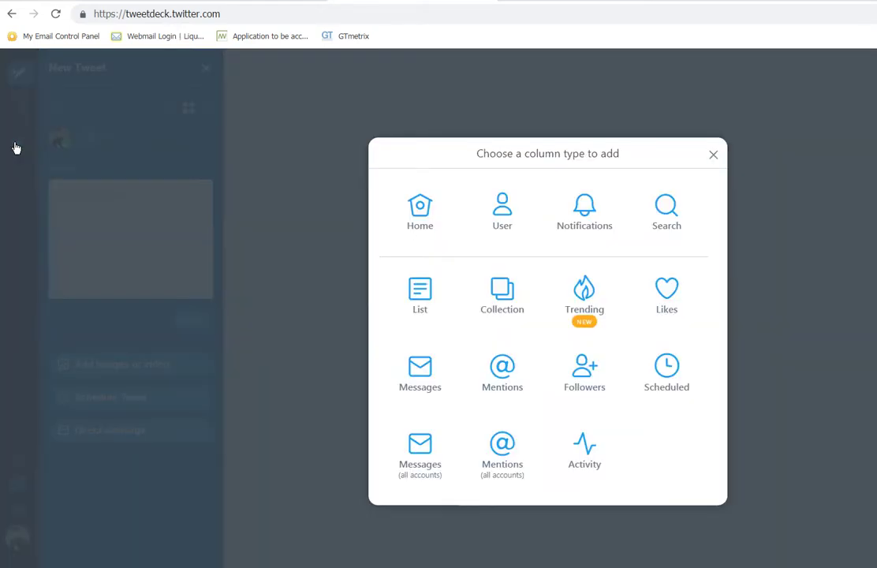
click(502, 211)
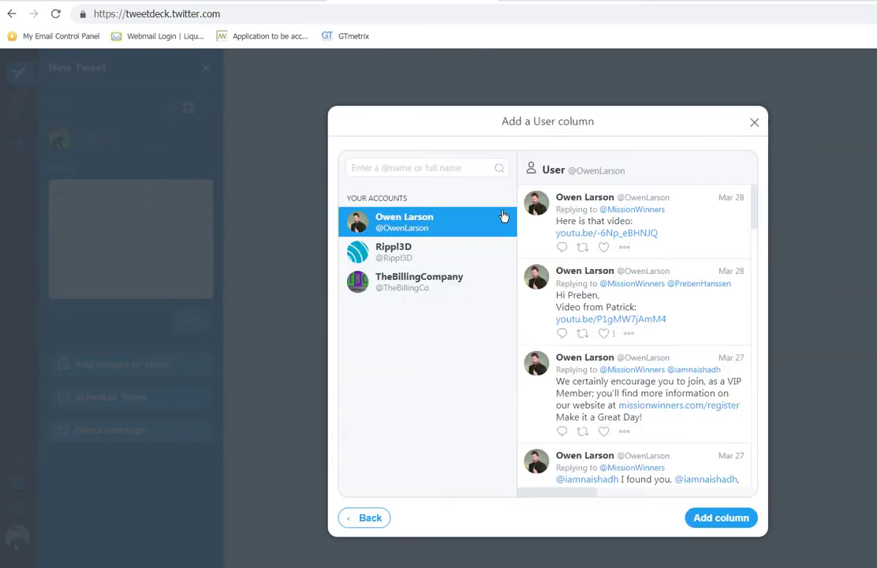
click(466, 168)
text(@)
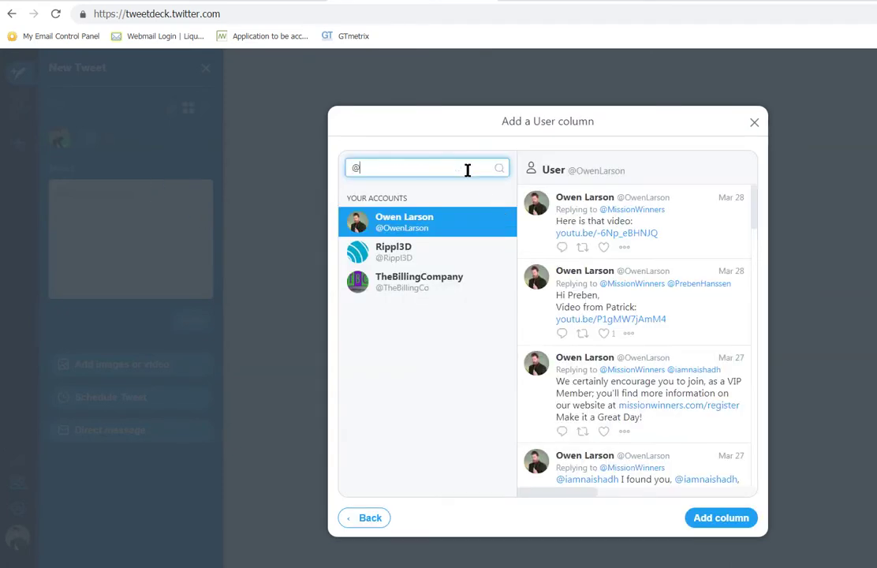
text(missionwinners)
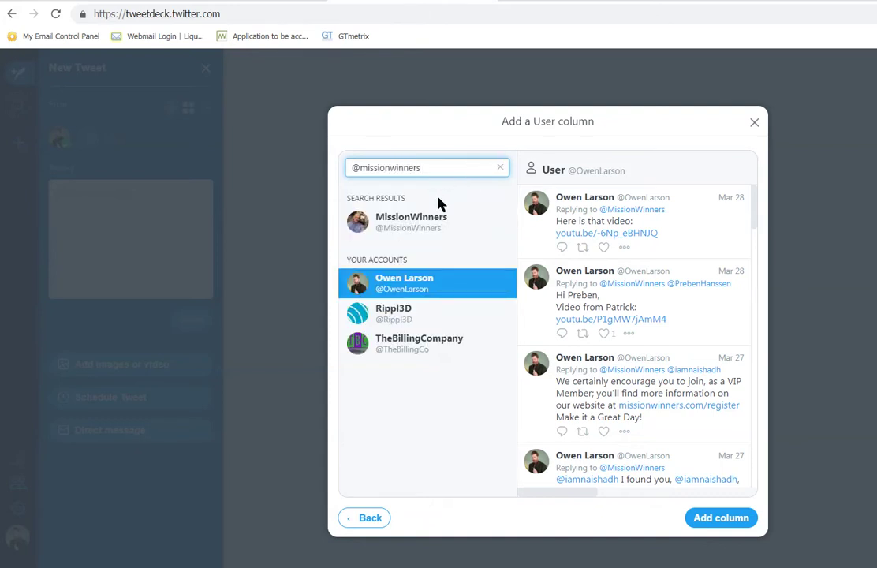
click(415, 217)
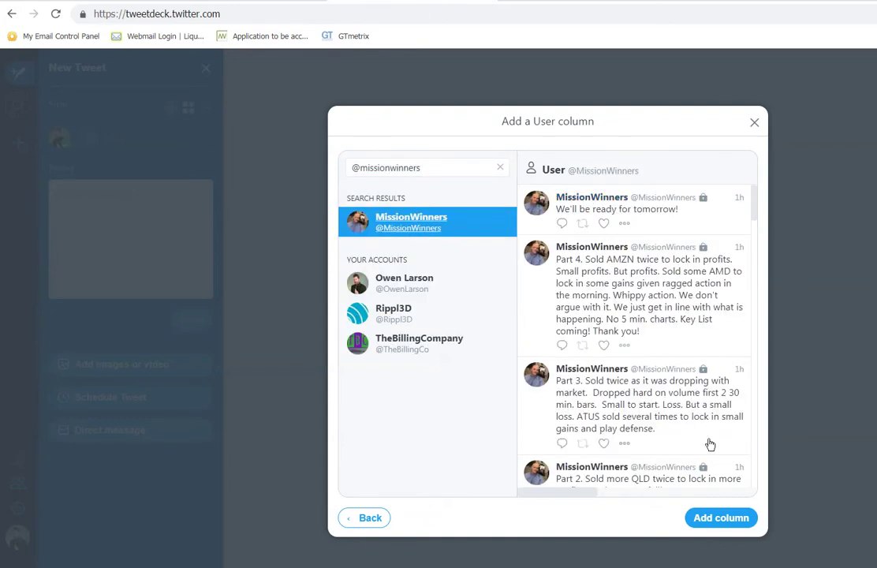
click(707, 520)
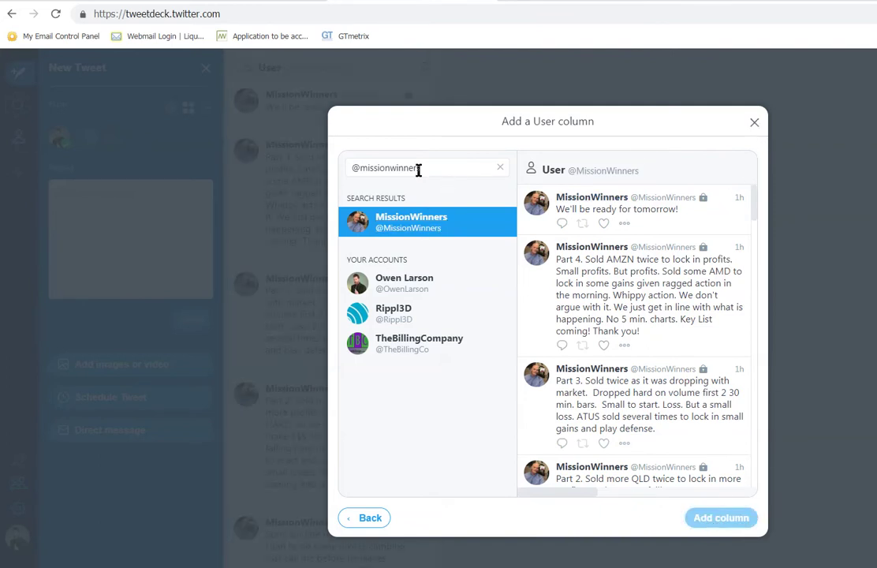
click(754, 125)
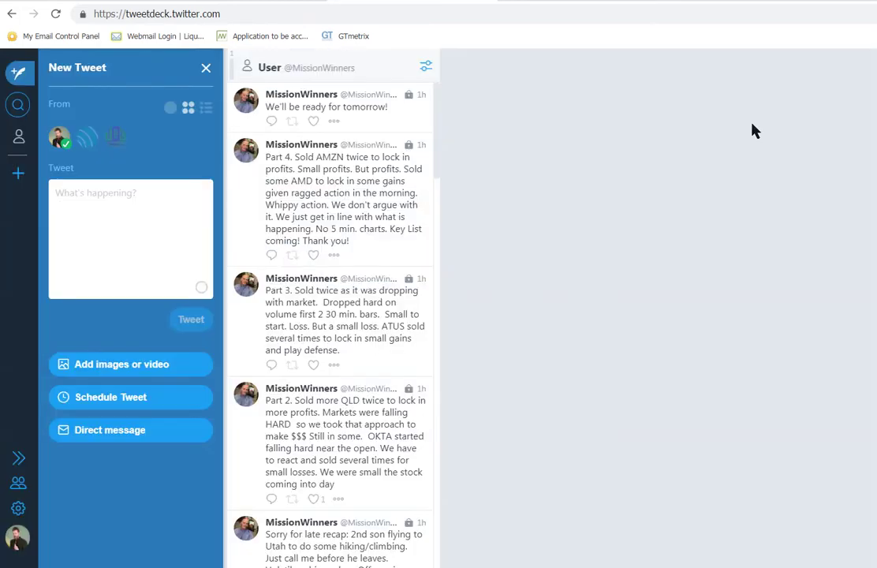
Step: Examine the tweet content filter options and browse the tweets in the MissionWinners column, then collapse its settings
click(425, 67)
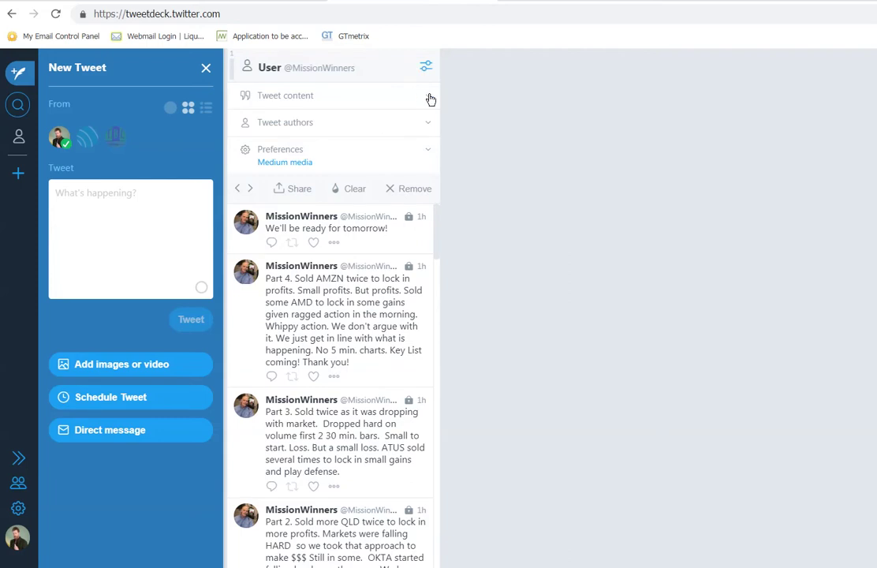
click(430, 98)
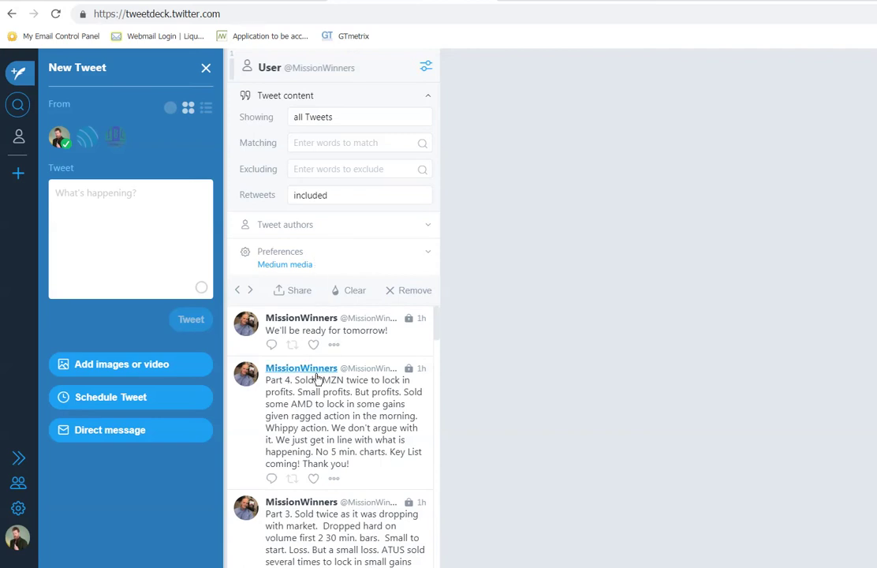
scroll(325, 406, down, 10)
scroll(319, 406, down, 5)
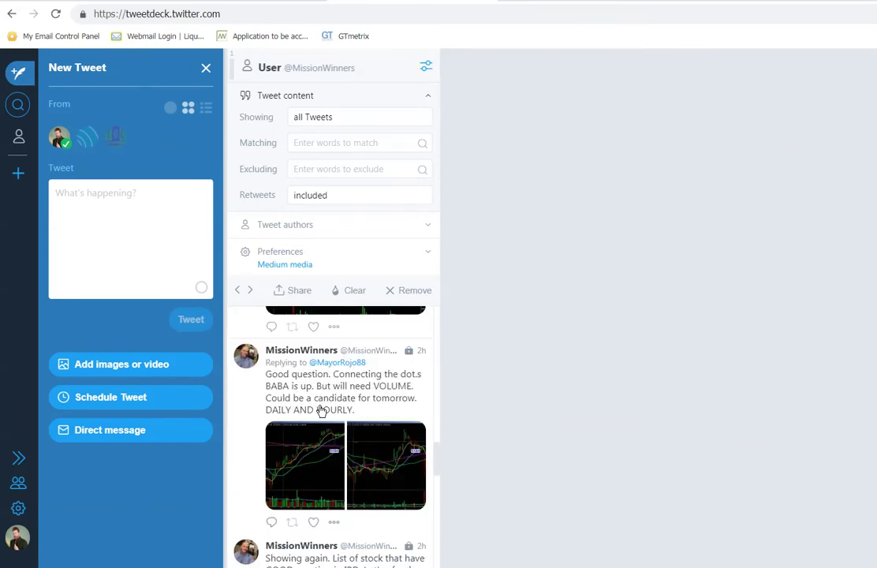
scroll(321, 409, up, 10)
scroll(321, 410, up, 4)
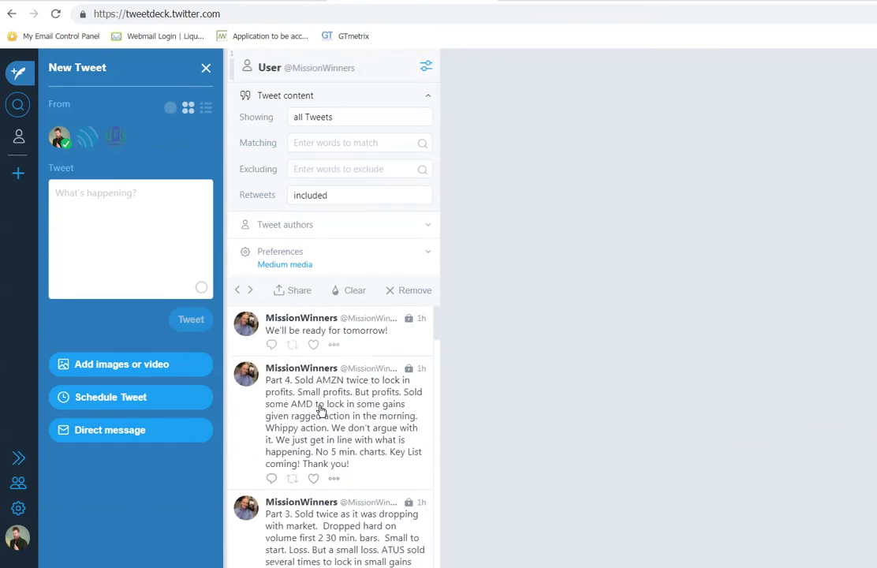
scroll(329, 337, down, 10)
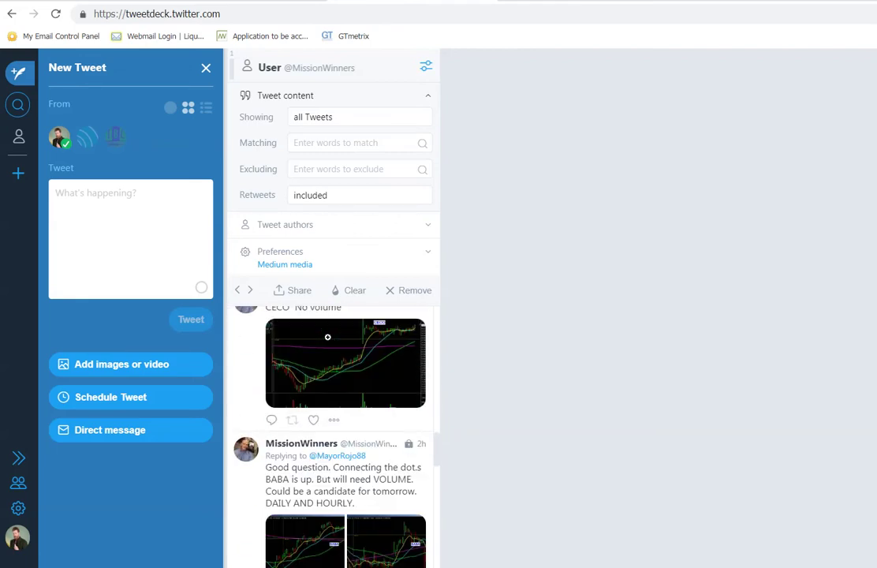
scroll(329, 337, down, 10)
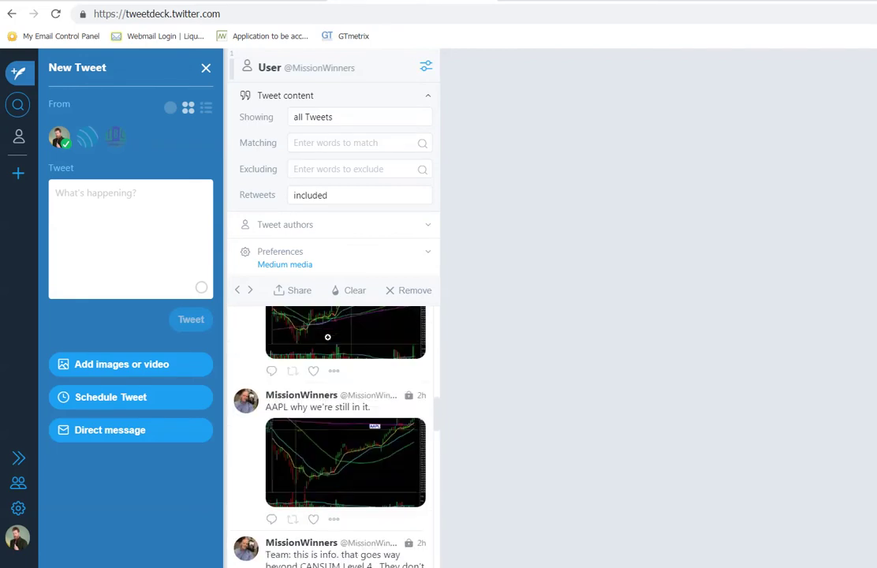
scroll(329, 342, up, 15)
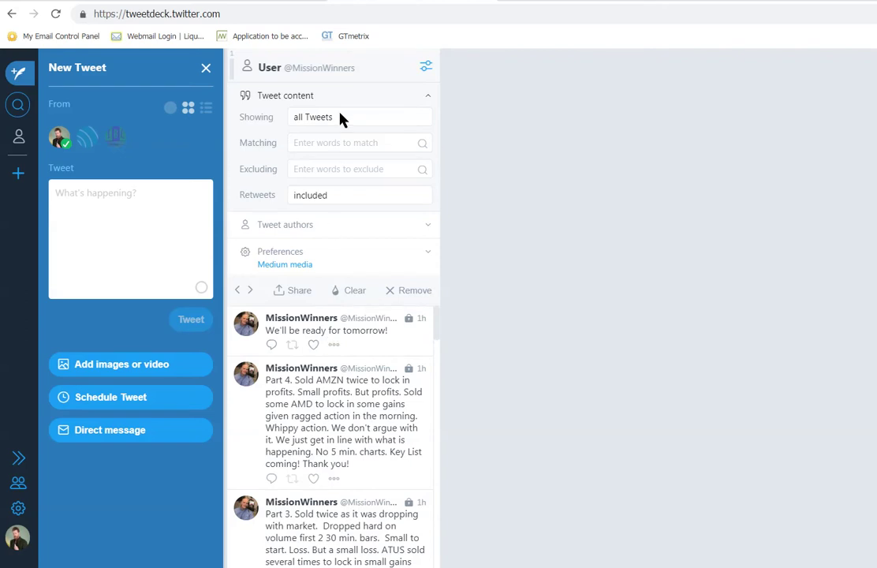
click(427, 96)
click(426, 66)
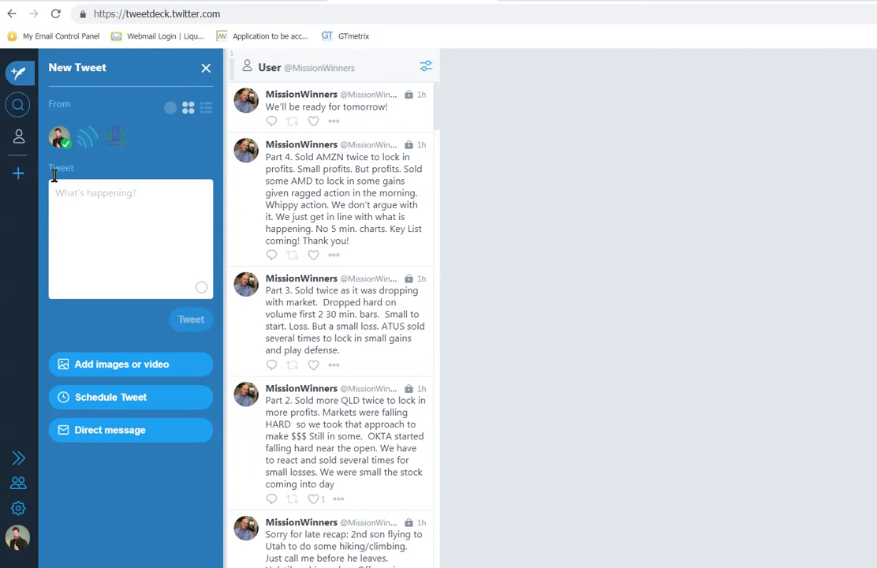
Step: Add a second User column for the MissionWinners account beside the first one
click(18, 178)
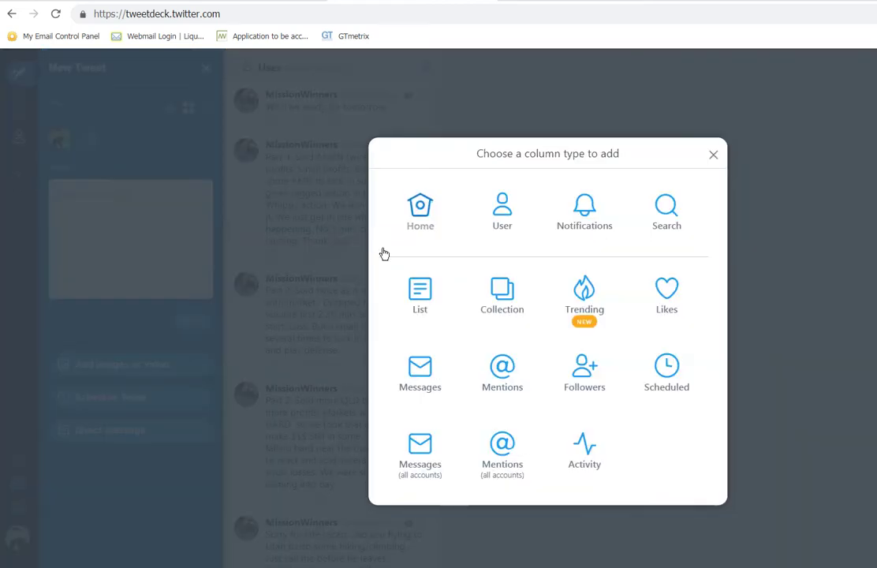
click(504, 223)
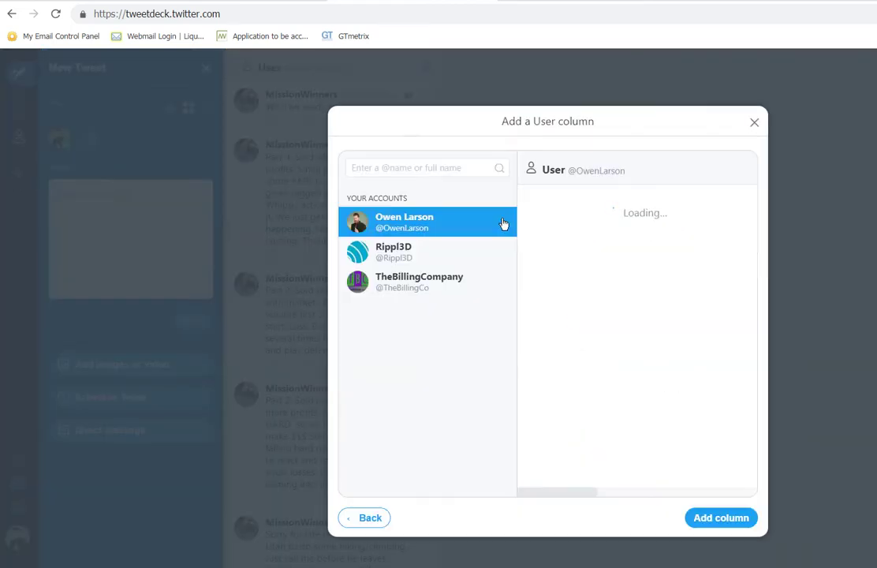
click(443, 170)
text(miss)
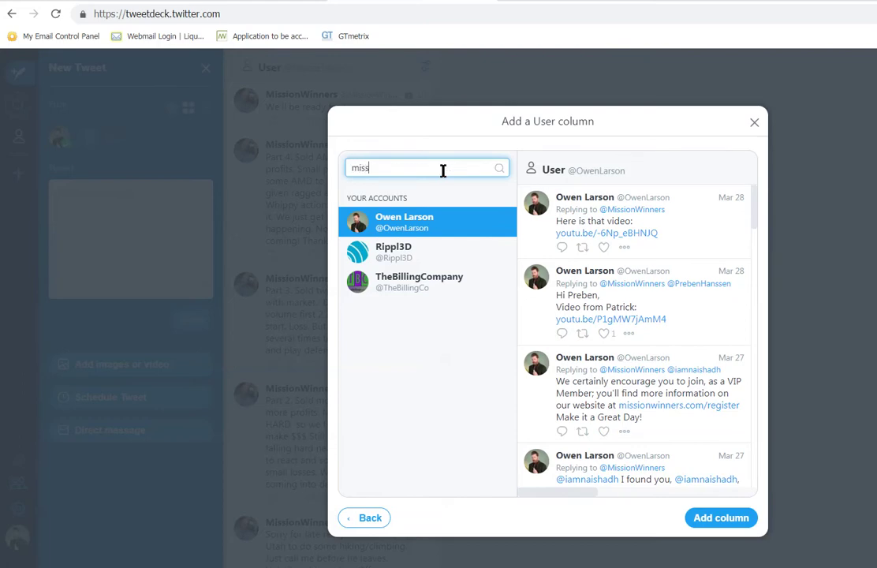
text(ionwinners)
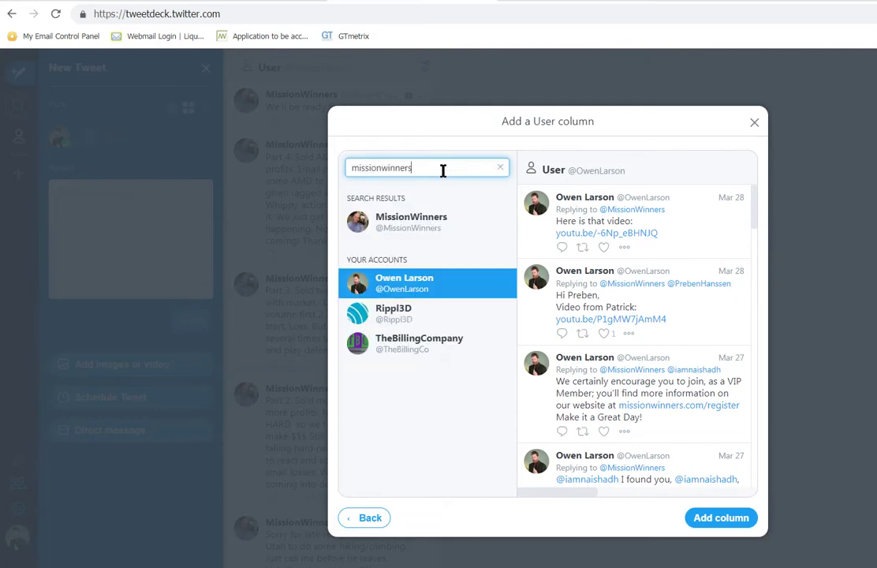
click(415, 226)
click(719, 518)
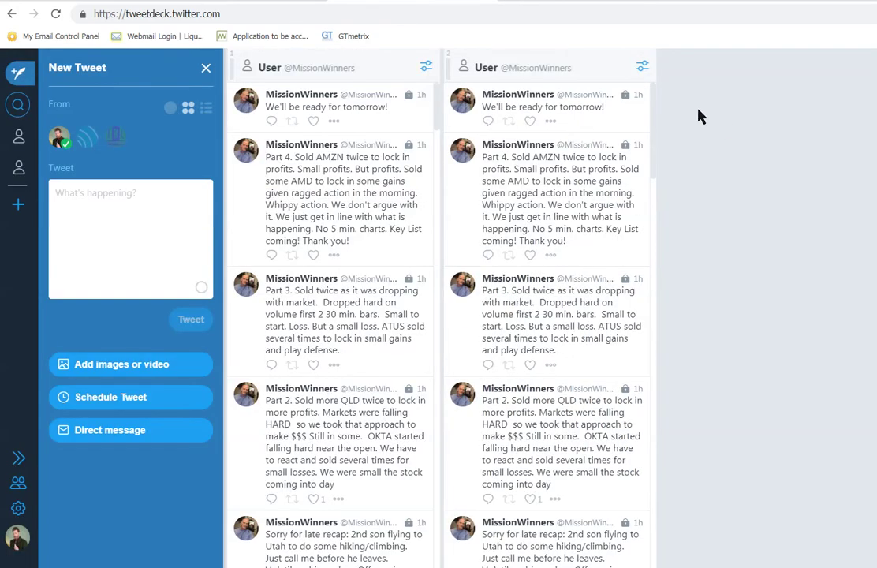
Step: Filter the second MissionWinners column's tweet content to tweets matching "buying"
click(641, 68)
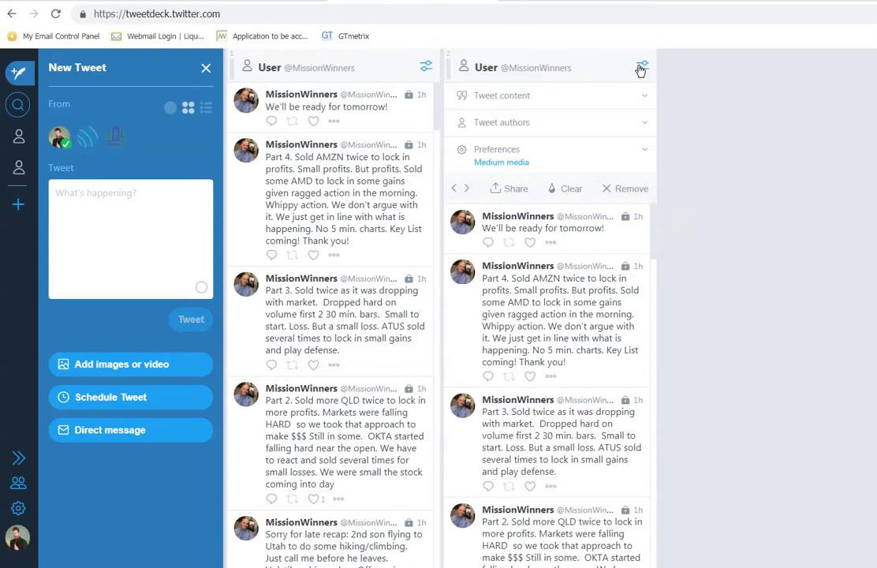
click(649, 100)
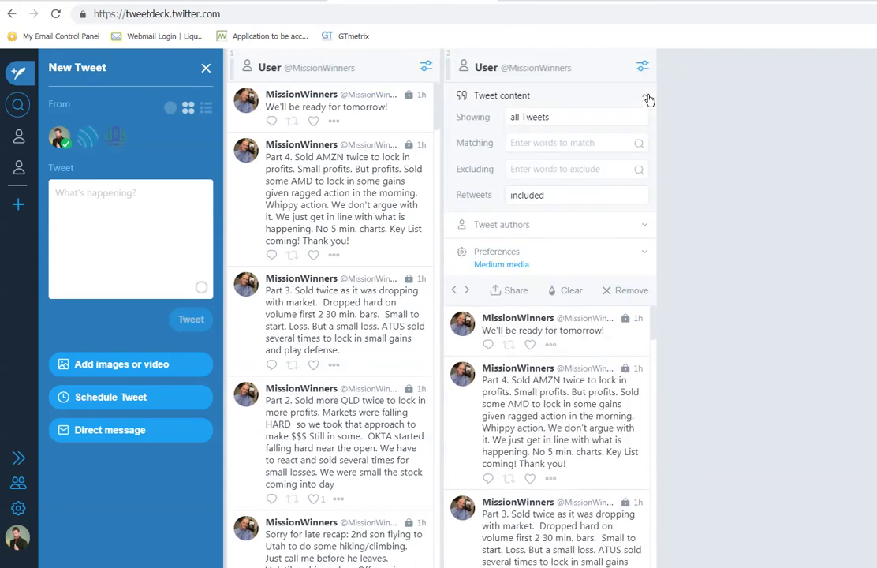
click(556, 141)
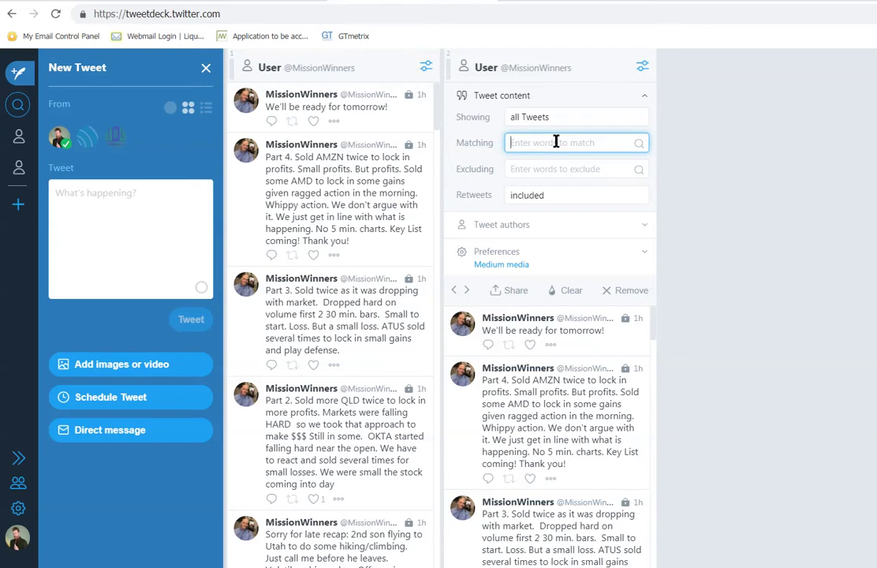
text(by)
key(BackSpace)
text(uying)
Step: Enable sound and desktop notifications for the second column, review its content filter and close its settings
click(505, 254)
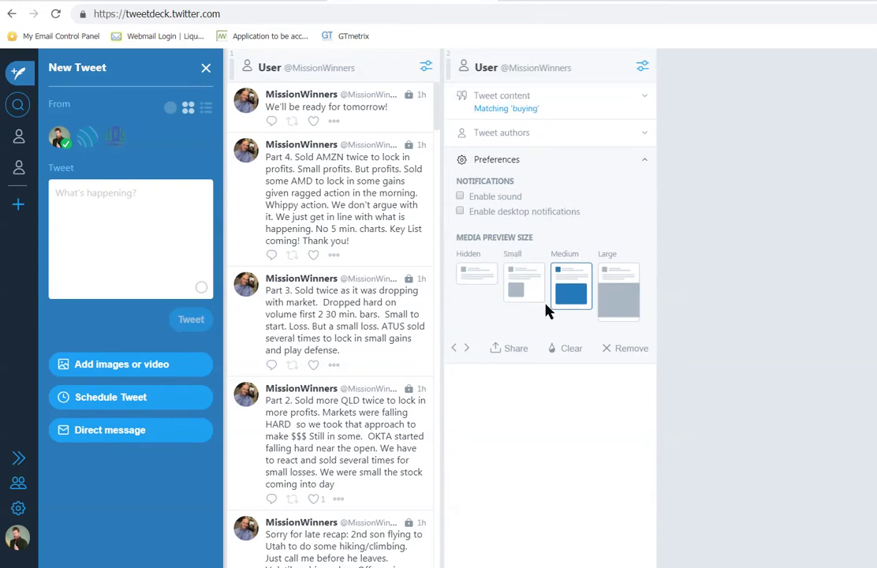
click(460, 195)
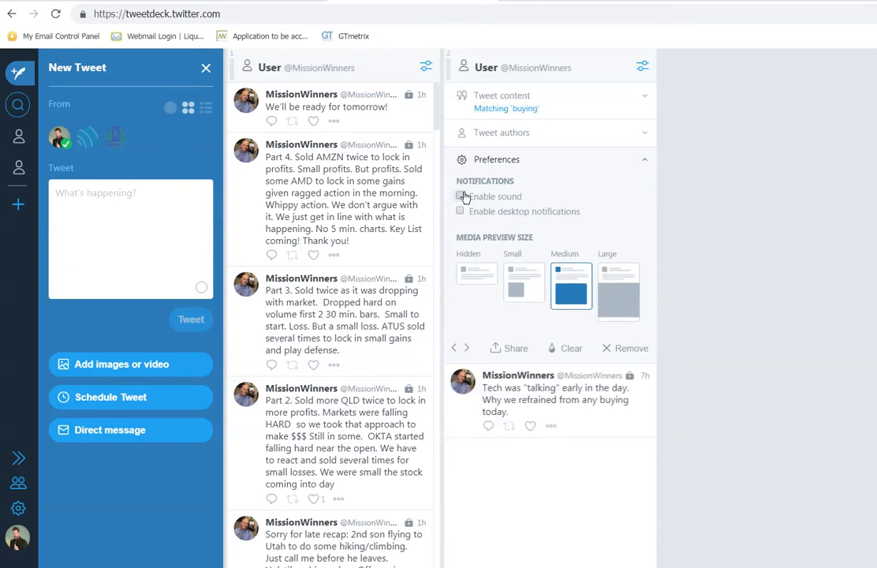
click(460, 212)
click(644, 100)
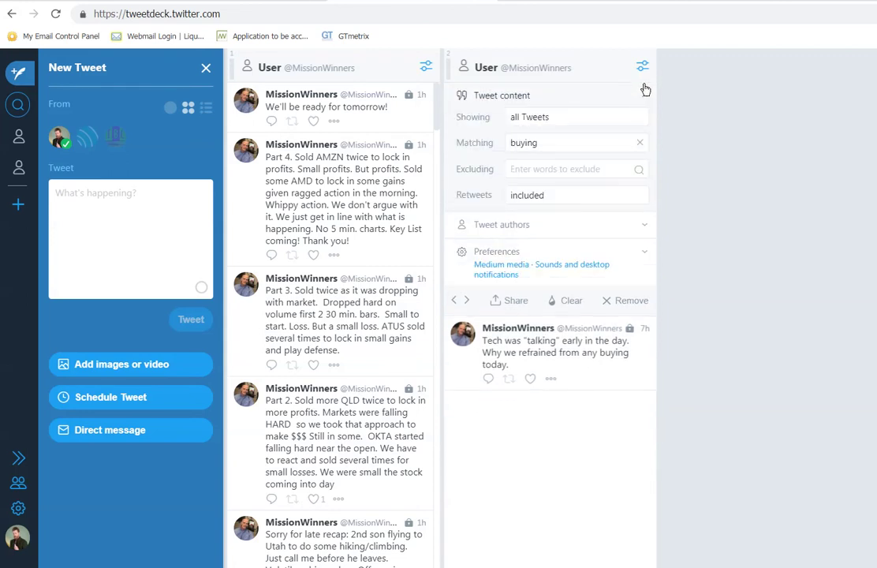
click(645, 102)
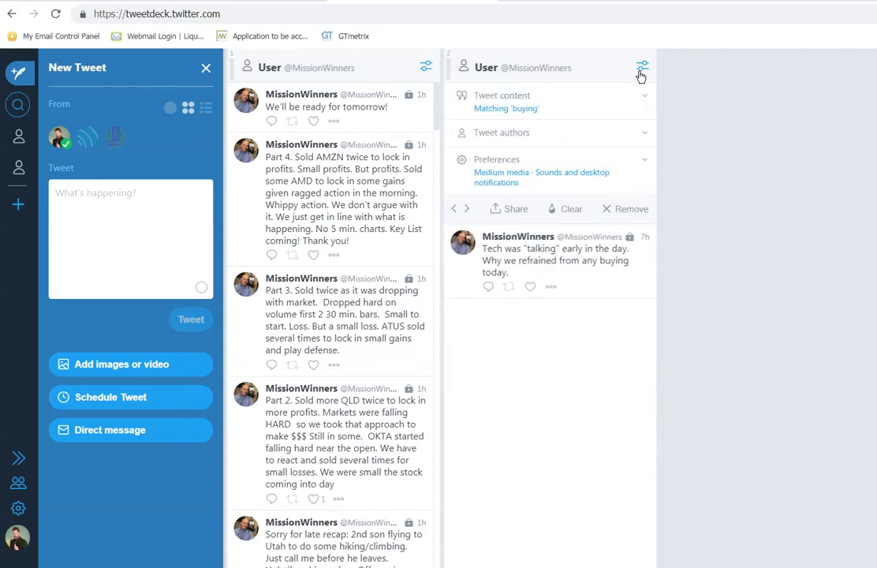
click(643, 68)
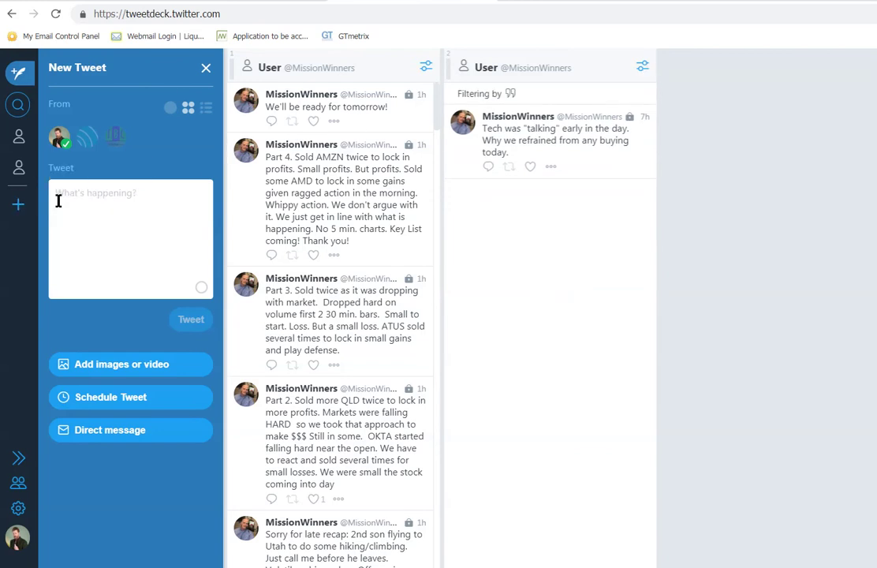
Step: Add a third User column to the deck for the MissionWinners account
click(18, 204)
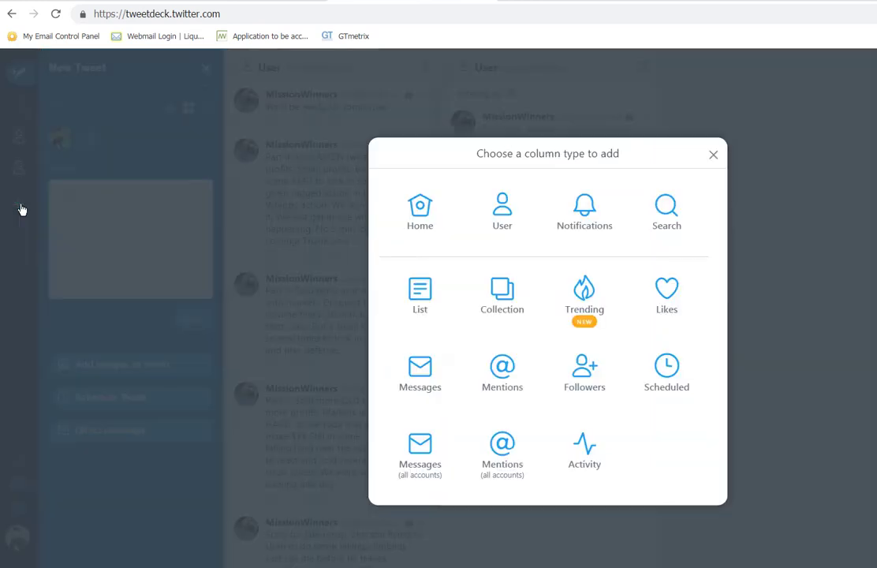
click(498, 228)
click(421, 168)
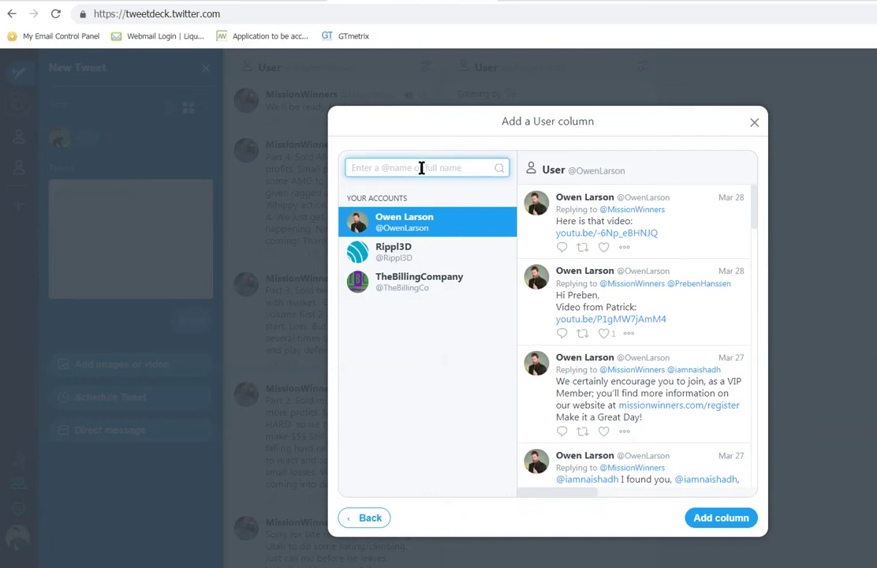
text(mission)
text(winners)
click(393, 223)
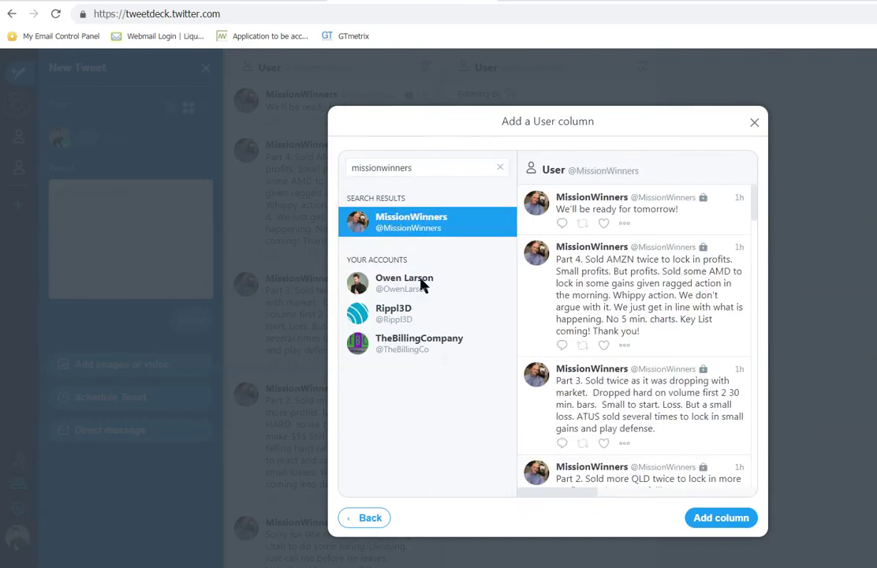
click(719, 518)
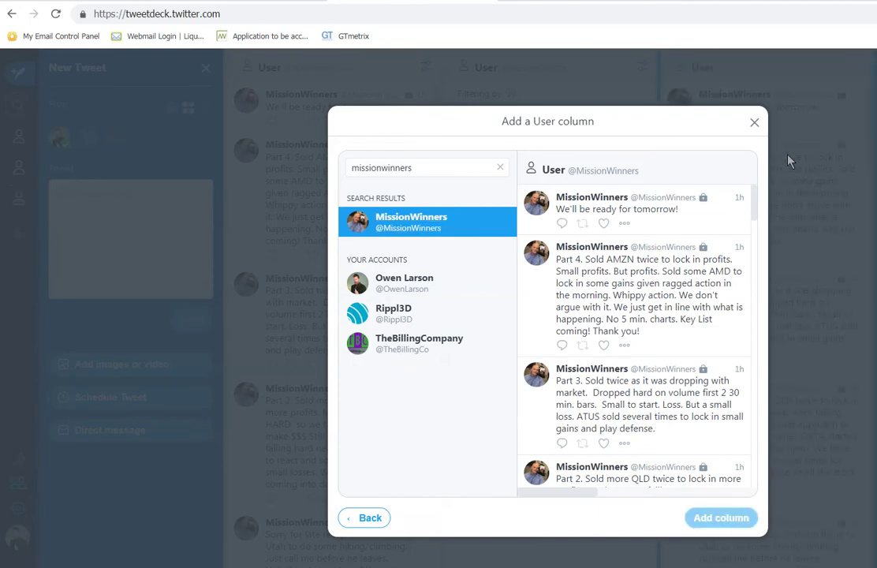
Step: Close the column-adding dialog and filter the third MissionWinners column's tweet content to tweets matching "selling"
click(754, 124)
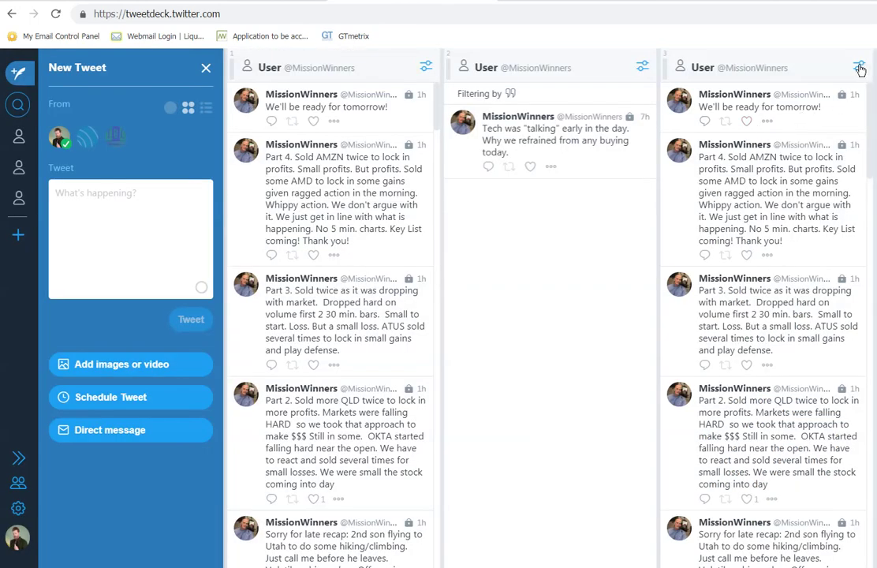
click(859, 66)
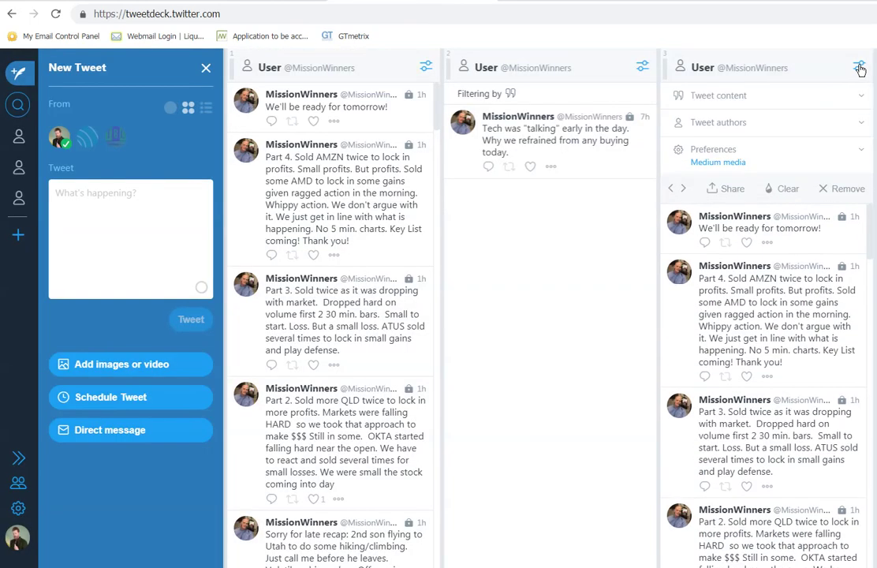
click(746, 99)
click(754, 144)
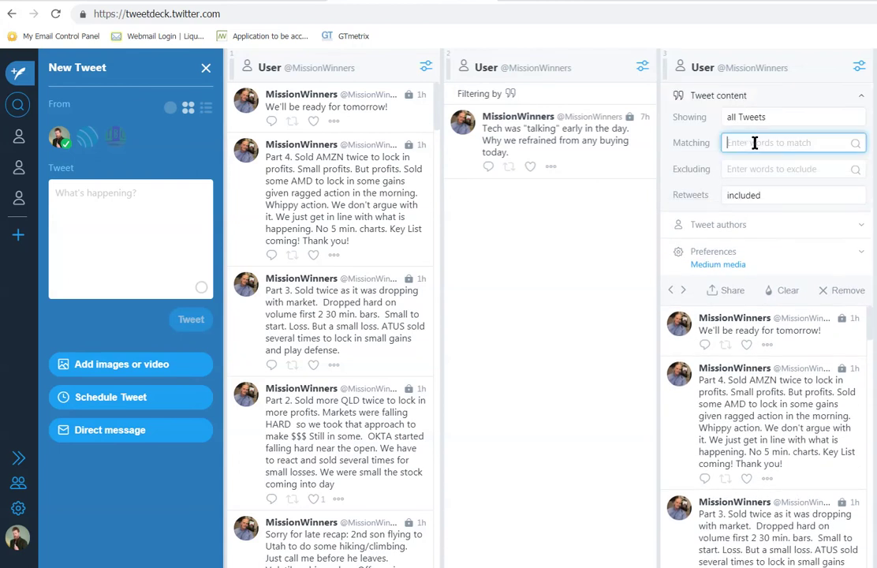
text(selling)
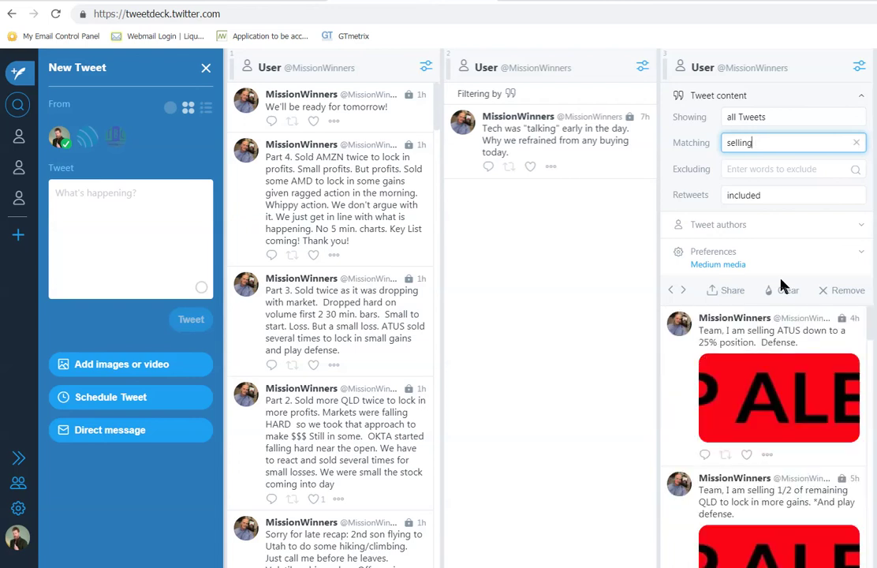
scroll(779, 410, down, 8)
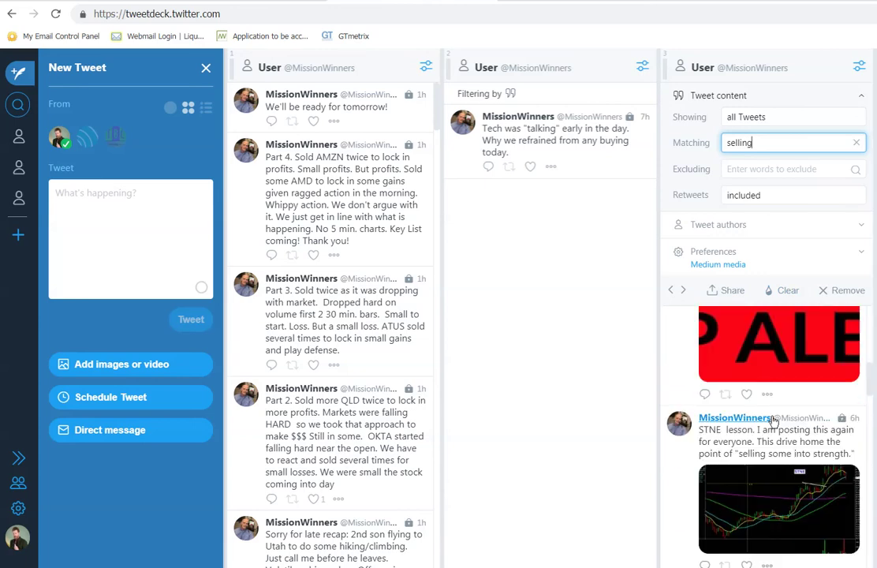
scroll(772, 418, up, 6)
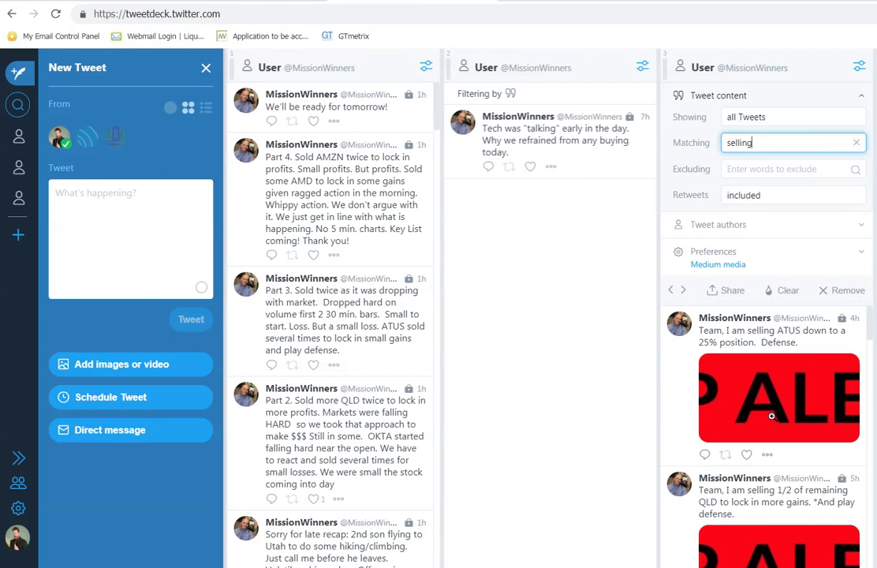
Step: Enable sound and desktop notifications for the third column, review its content filter and close its settings
click(730, 269)
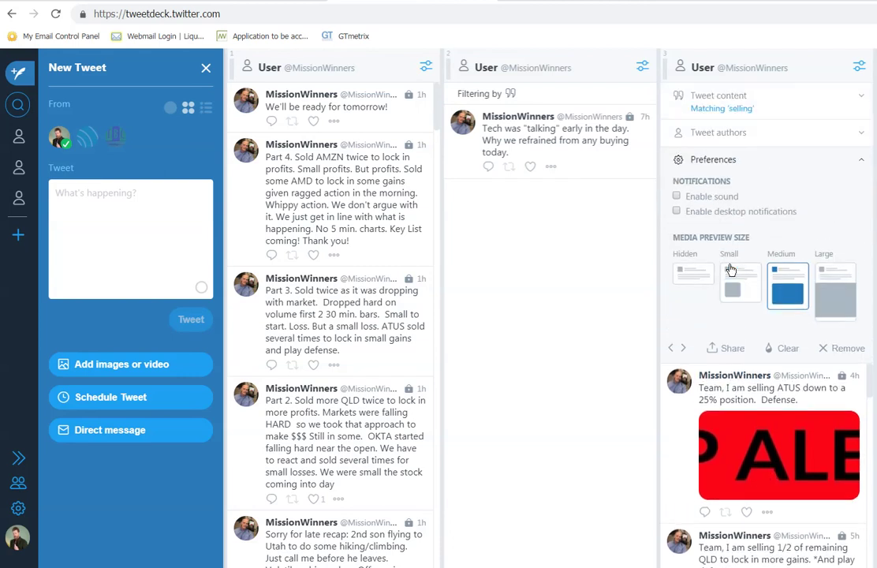
click(675, 195)
click(677, 211)
click(865, 101)
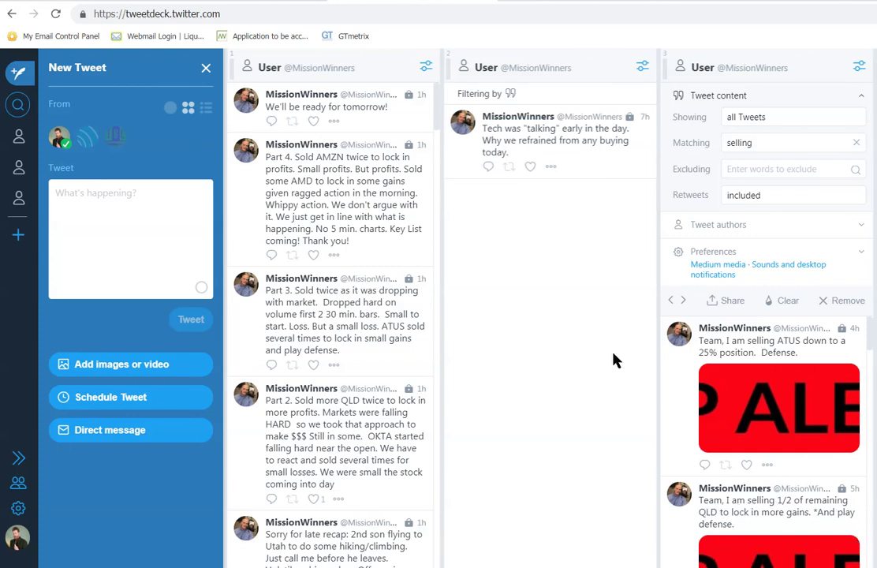
click(859, 94)
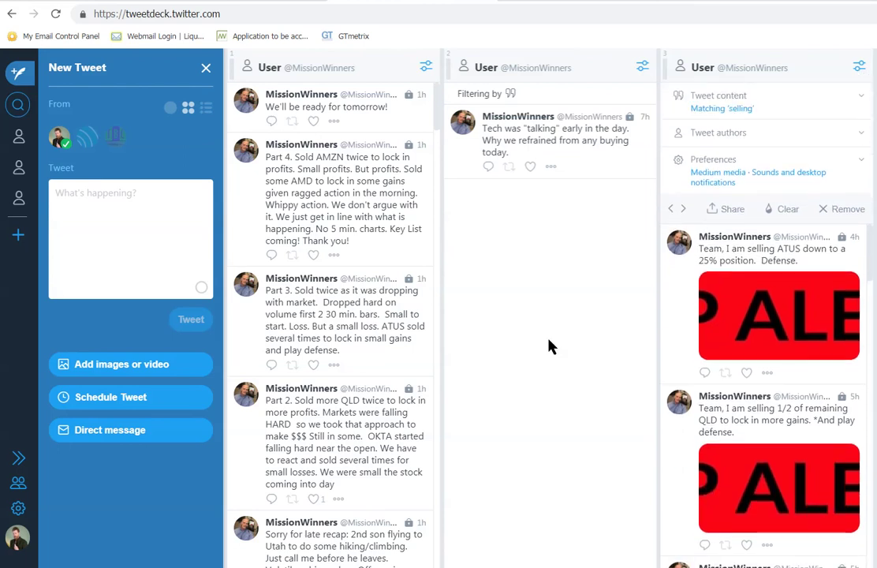
click(859, 67)
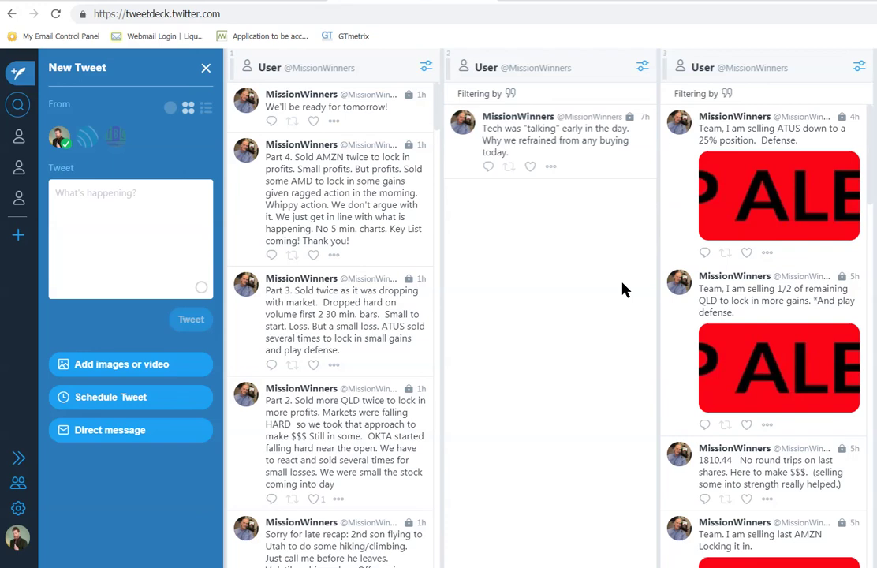
Step: Try sound and desktop notifications on the unfiltered first MissionWinners column and turn both off again
scroll(351, 192, down, 5)
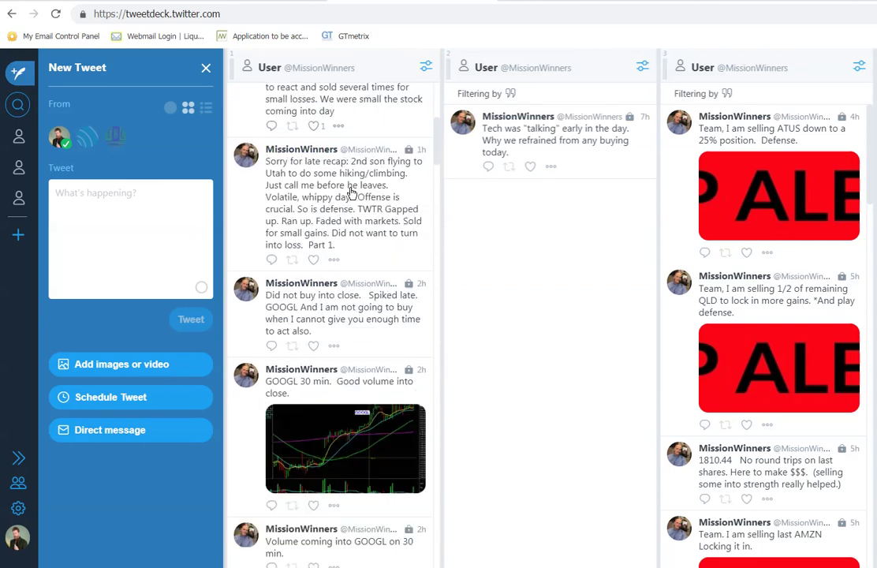
scroll(351, 192, down, 1)
scroll(351, 192, up, 6)
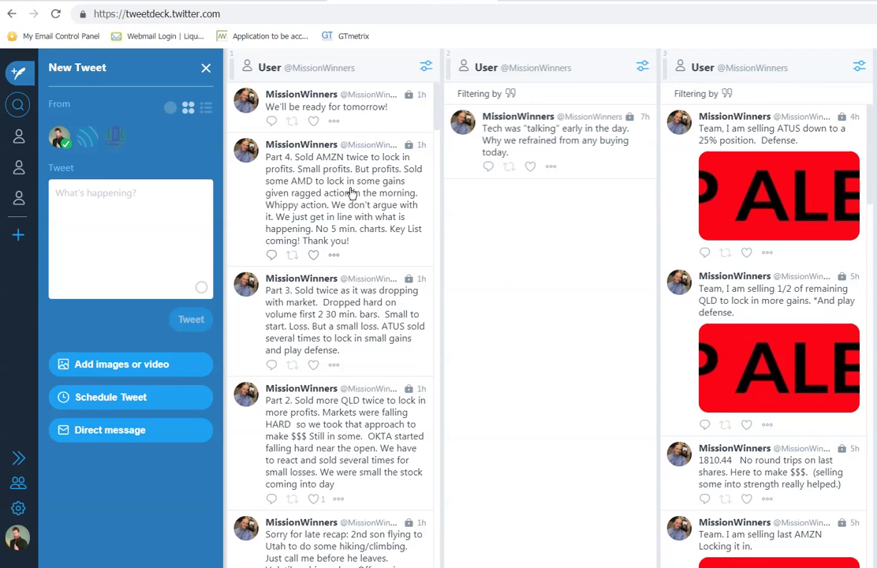
click(426, 65)
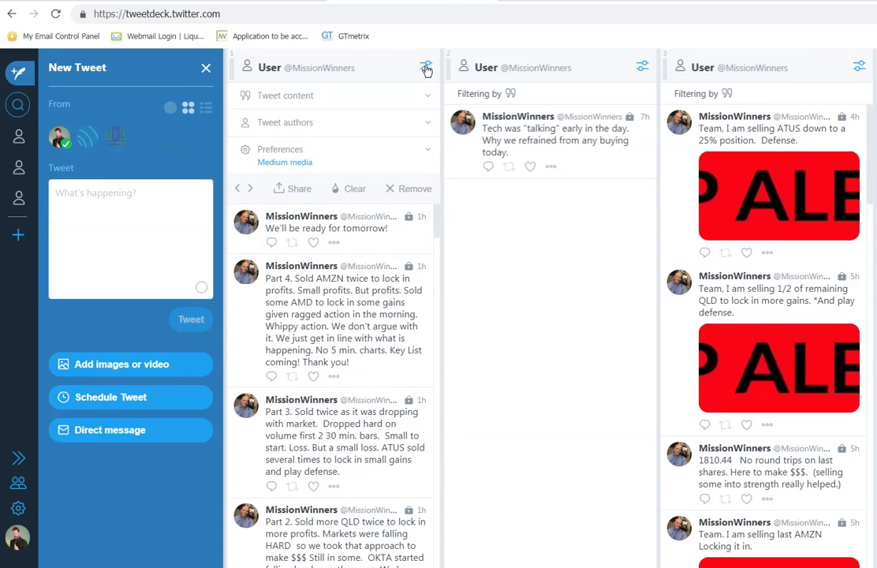
click(306, 162)
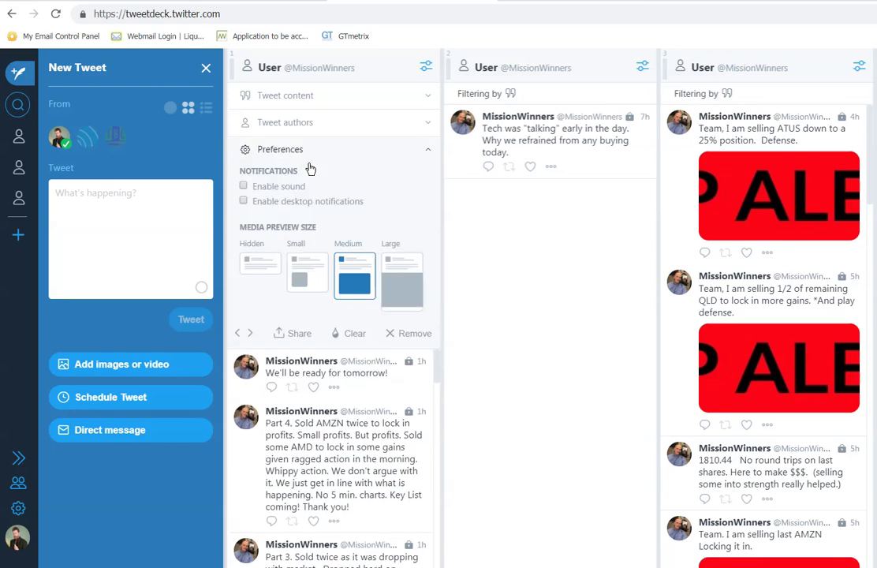
click(243, 202)
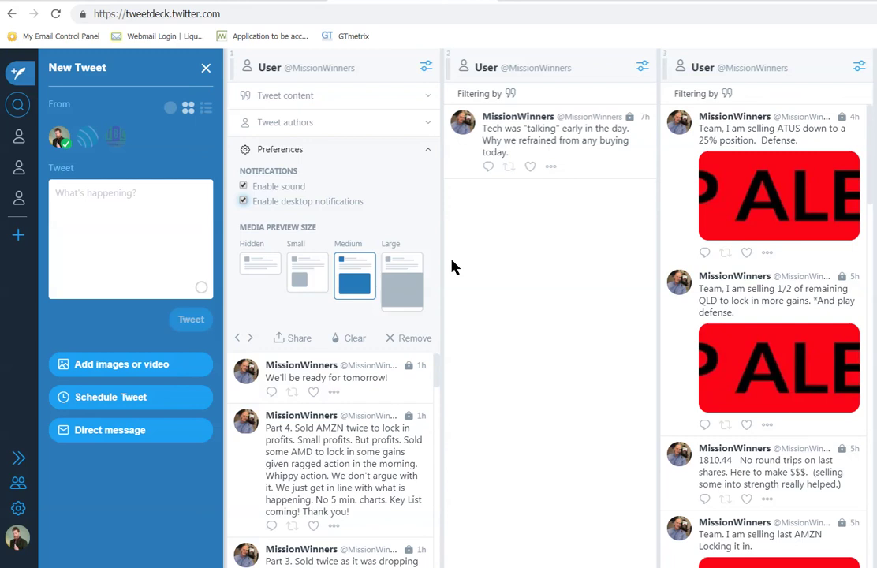
click(244, 186)
click(244, 201)
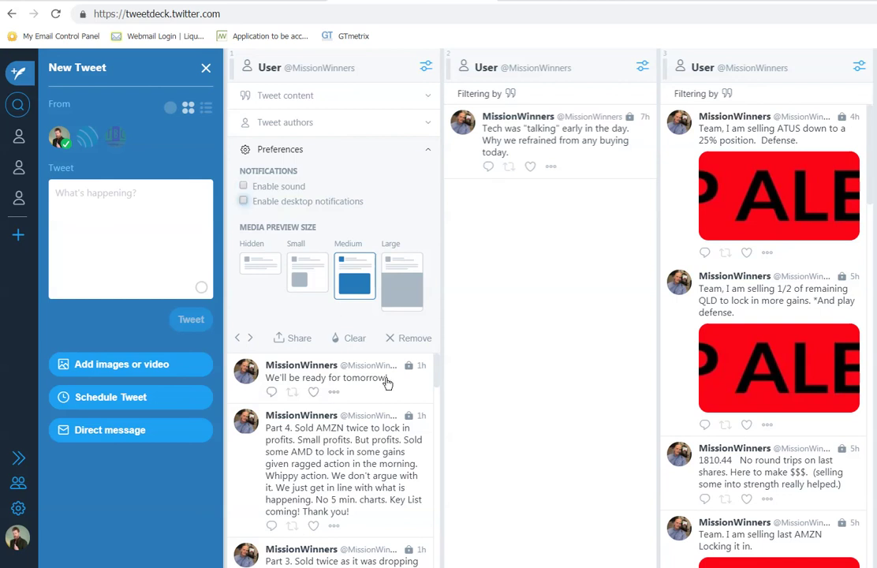